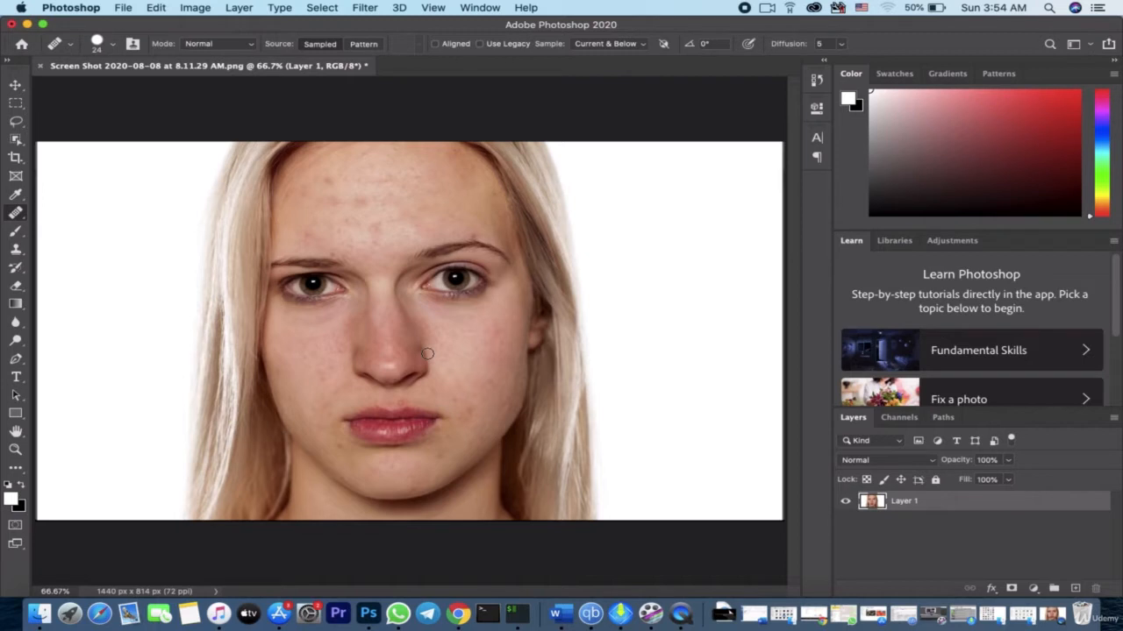
Add a Black & White adjustment layer over the portrait with Reds at -114 and Yellows at -9
click(15, 85)
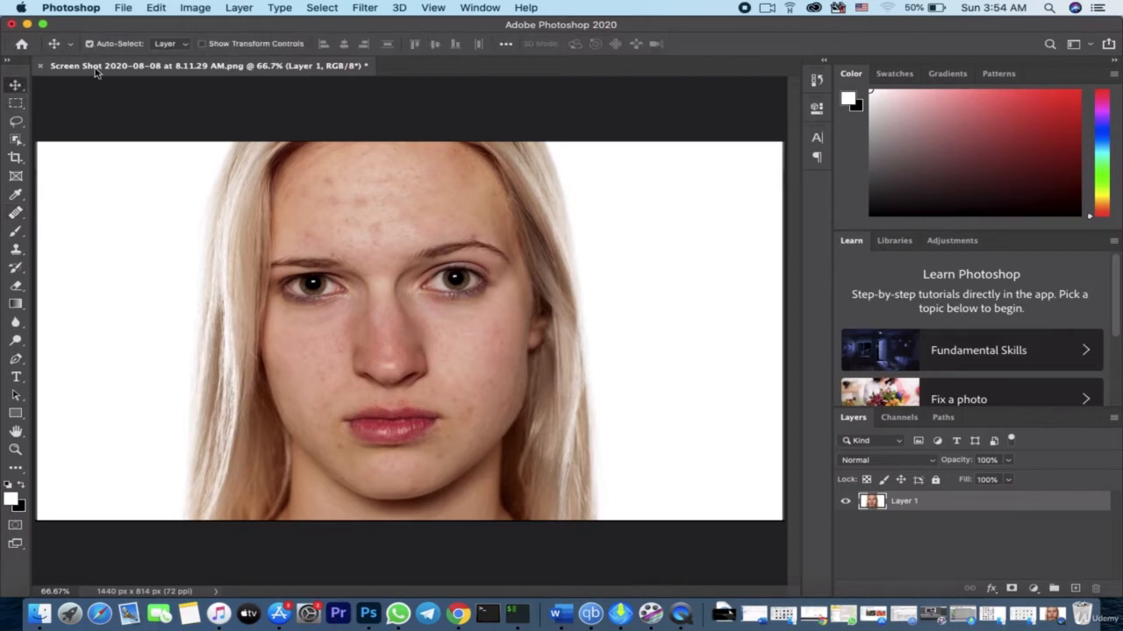
key(super+1)
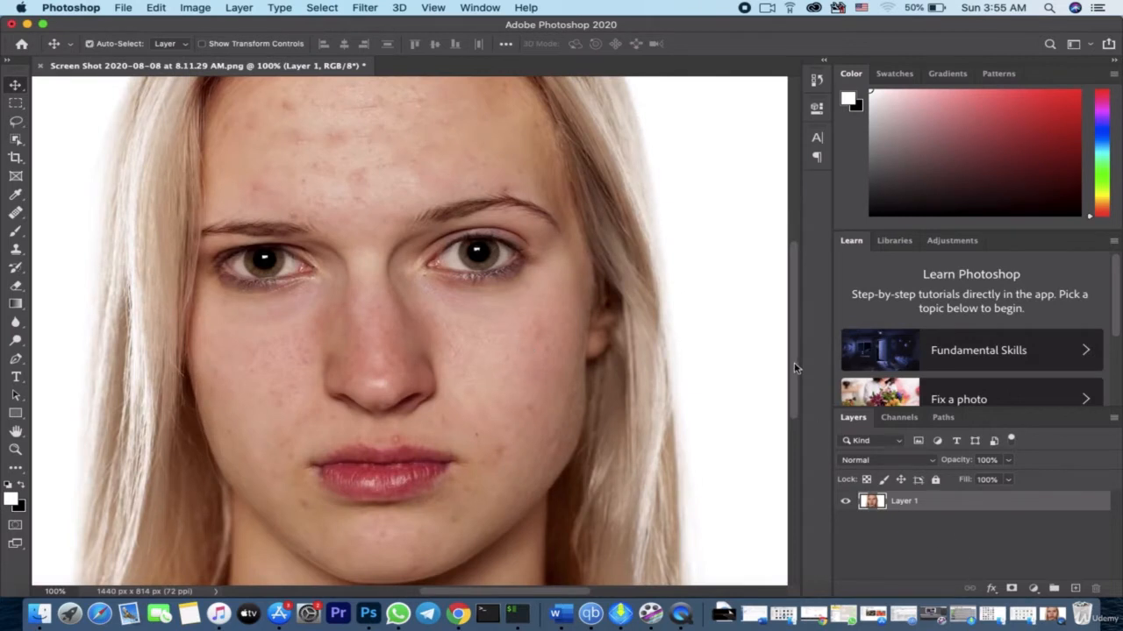
drag(794, 368, 797, 349)
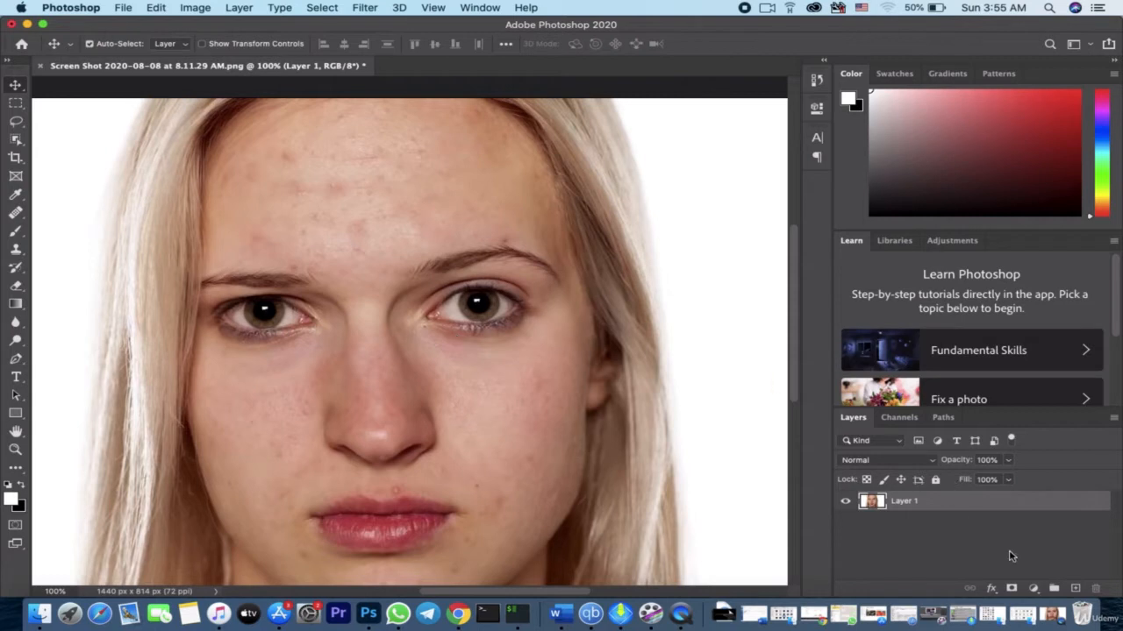
click(1033, 590)
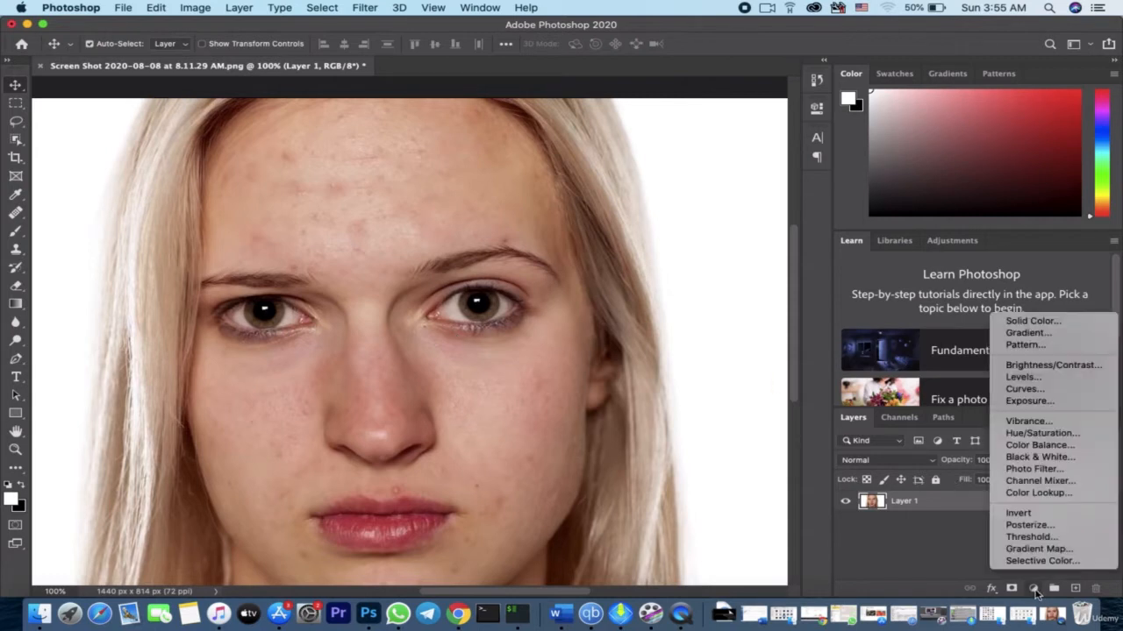
click(1038, 458)
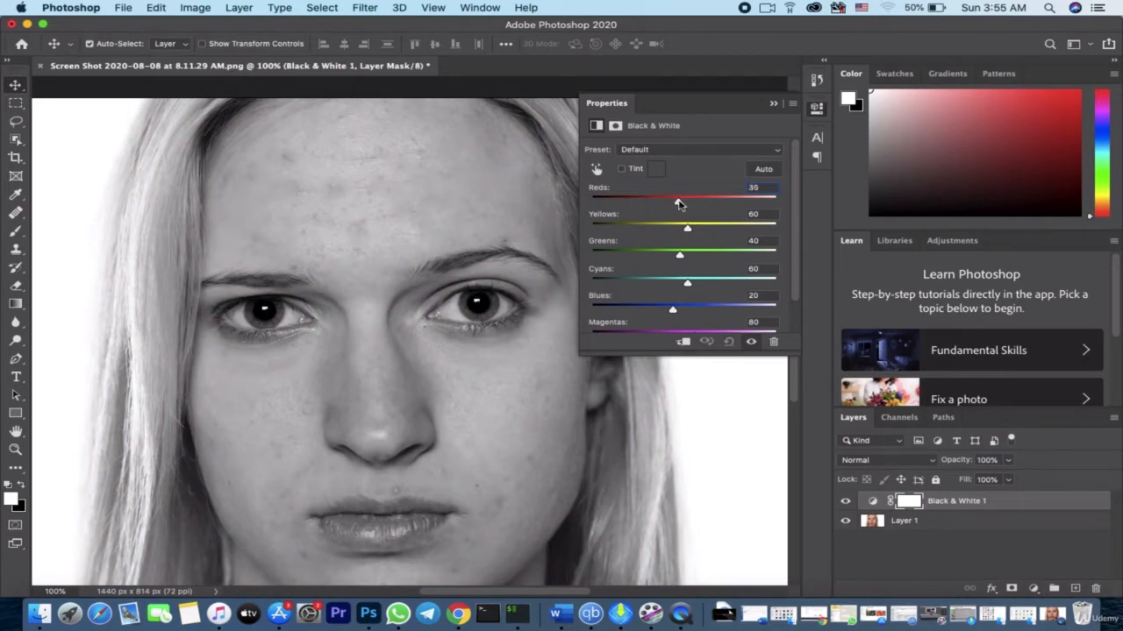
drag(679, 204, 622, 203)
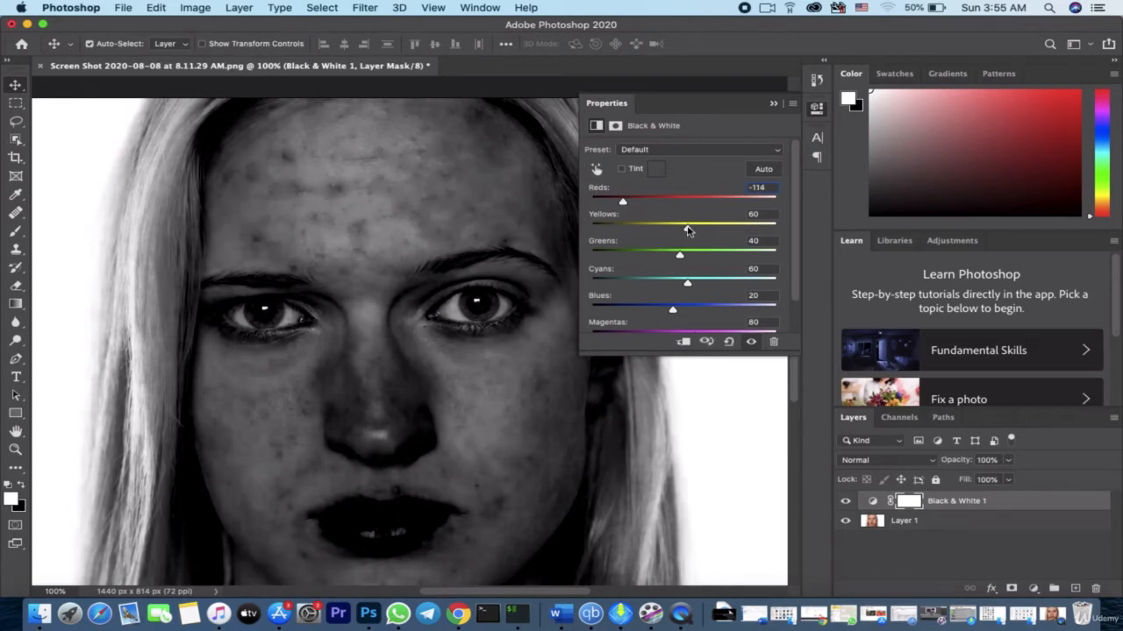
drag(687, 230, 663, 231)
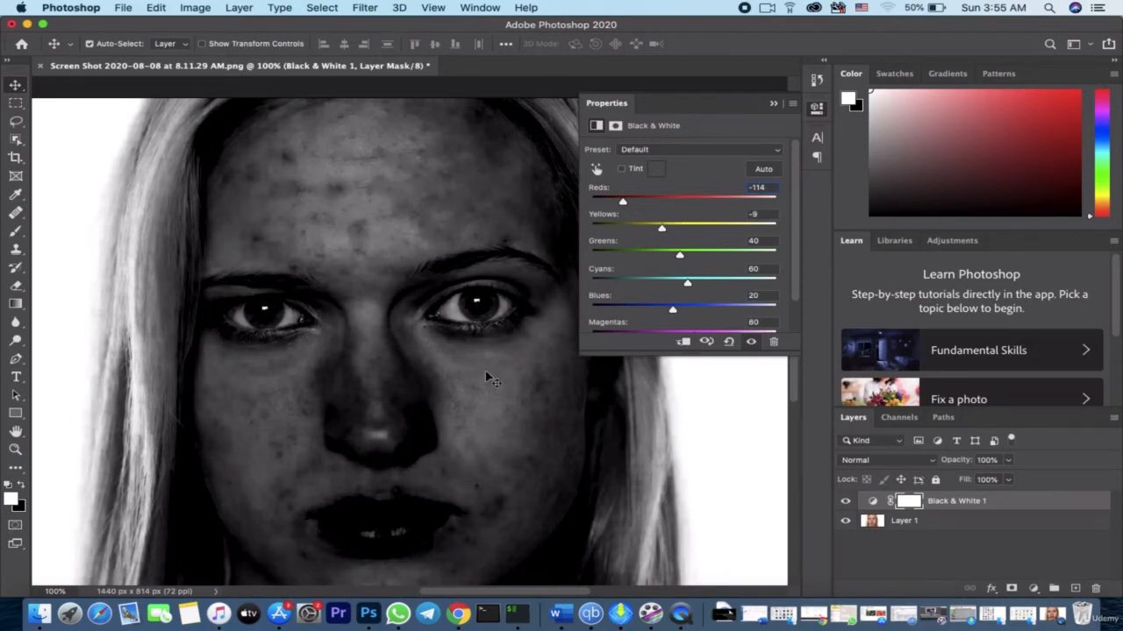
click(774, 104)
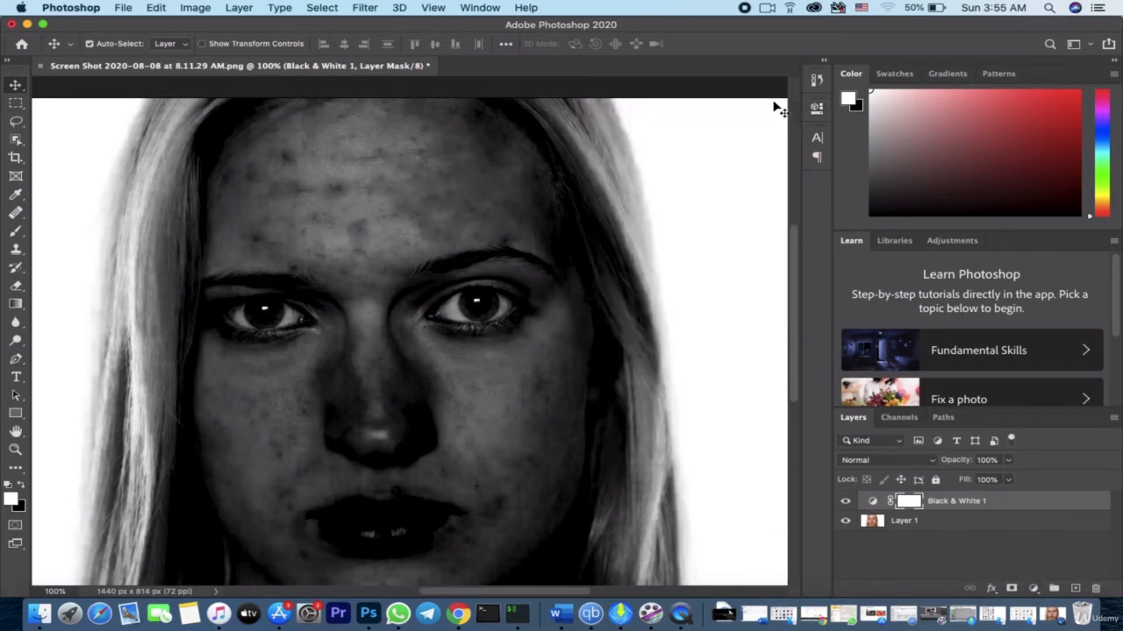
Add a Curves adjustment layer beneath the Black & White layer and raise the curve's black point slightly
click(1036, 589)
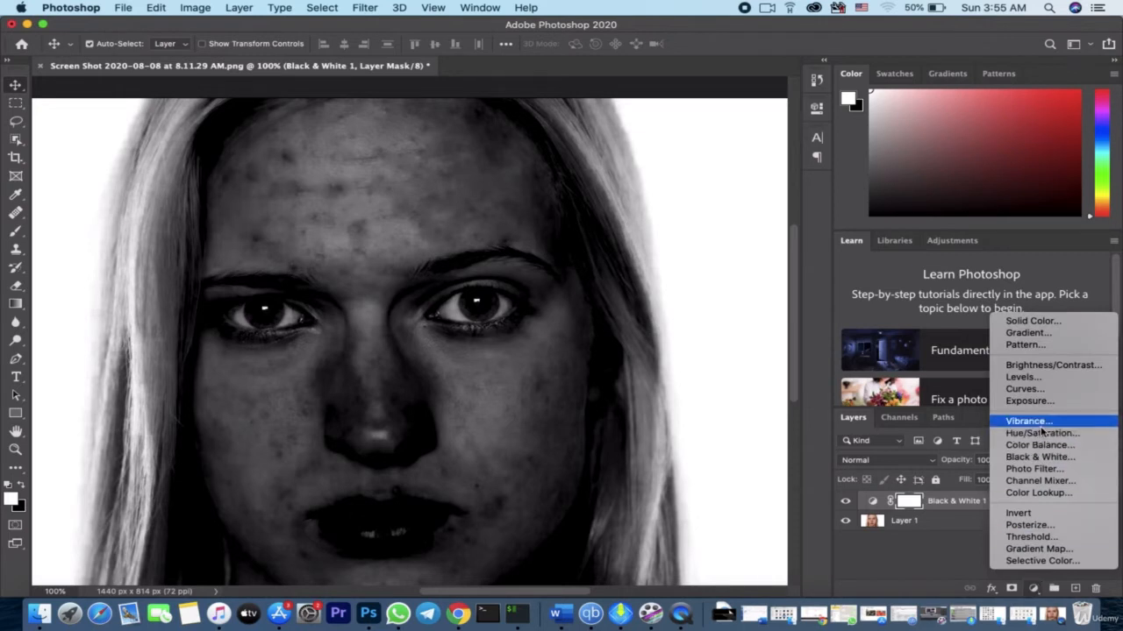
click(1033, 390)
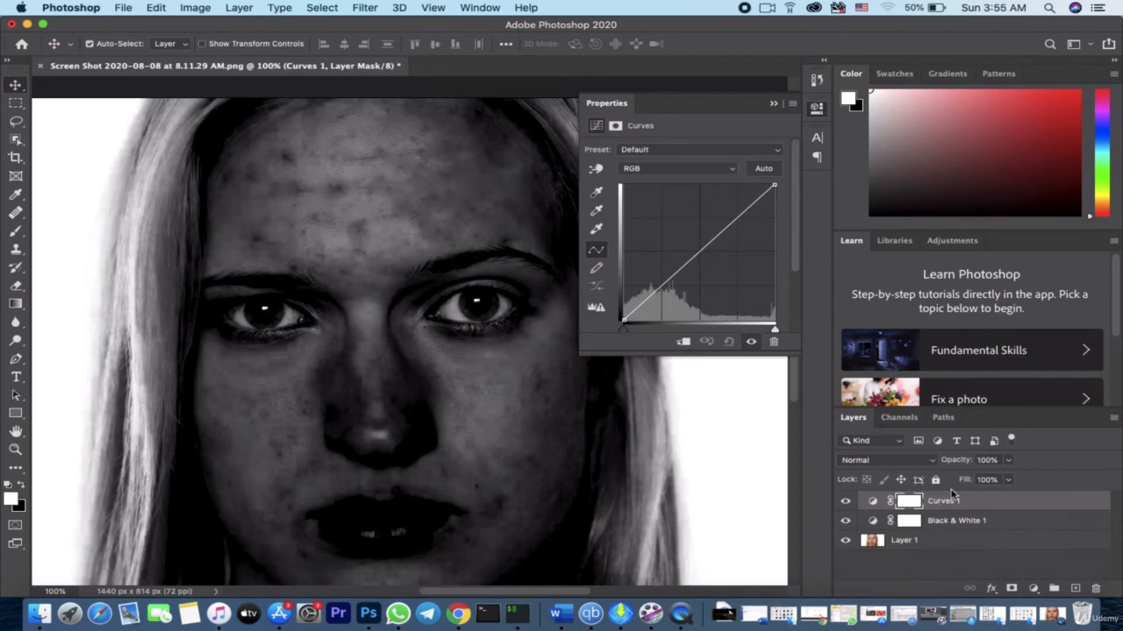
drag(945, 500, 944, 521)
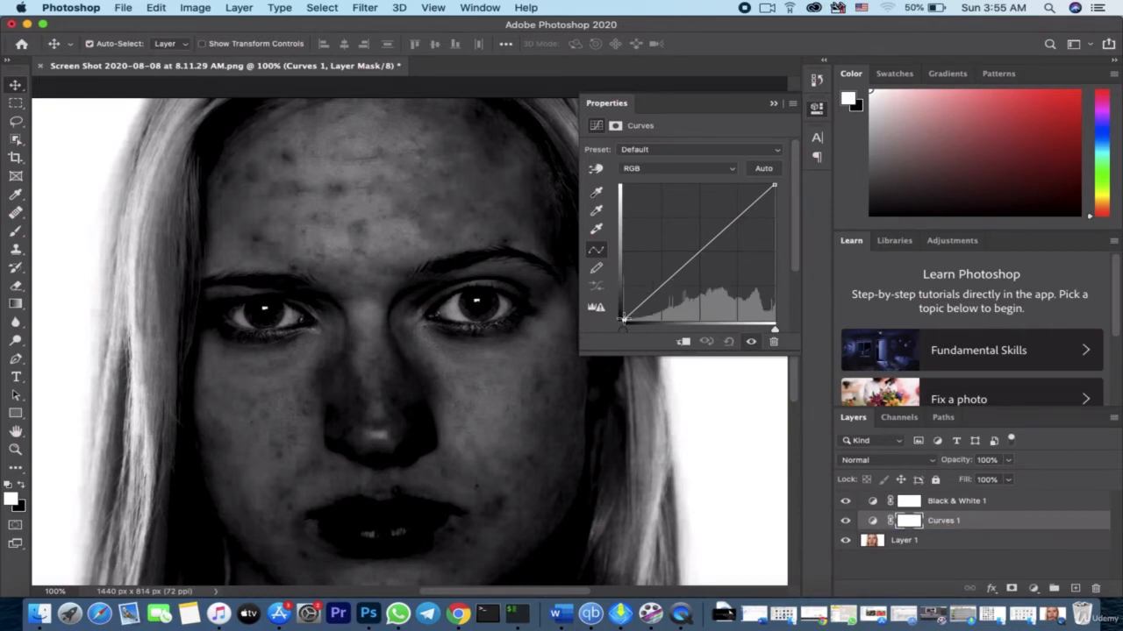
drag(623, 319, 620, 307)
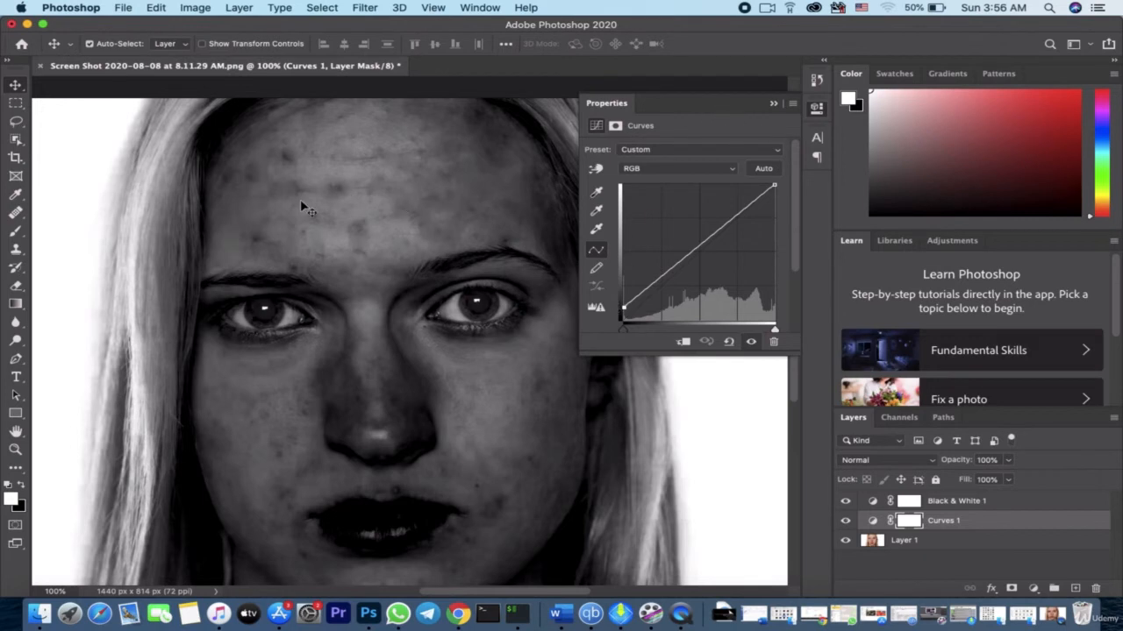
click(774, 105)
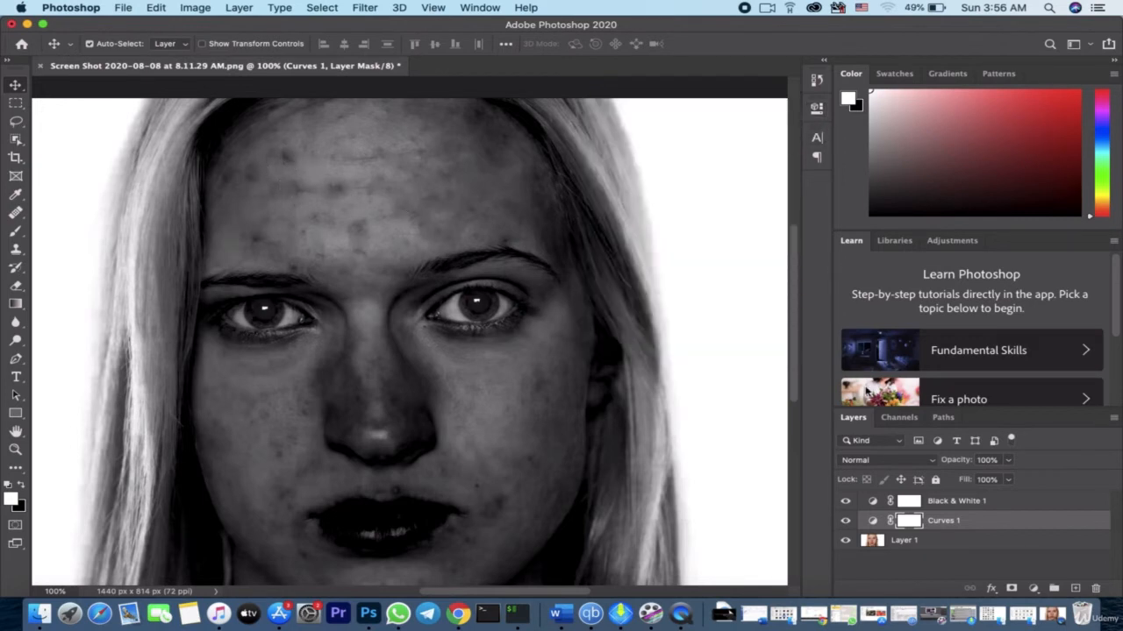
Create an empty layer directly above Layer 1 and set up the Healing Brush to sample Current & Below
click(923, 543)
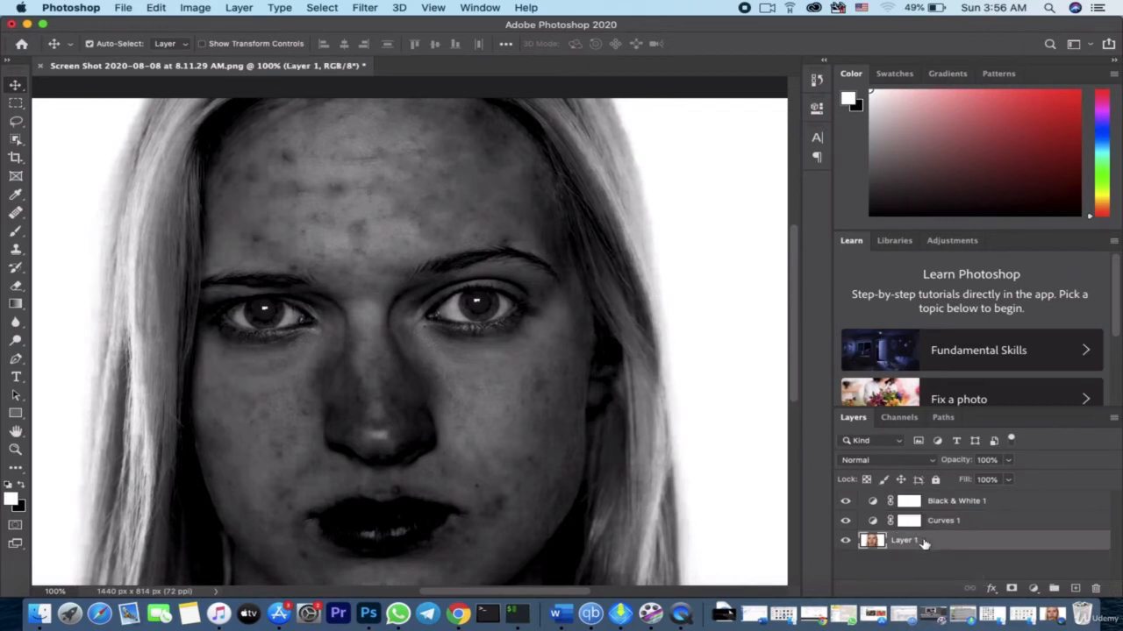
click(1075, 588)
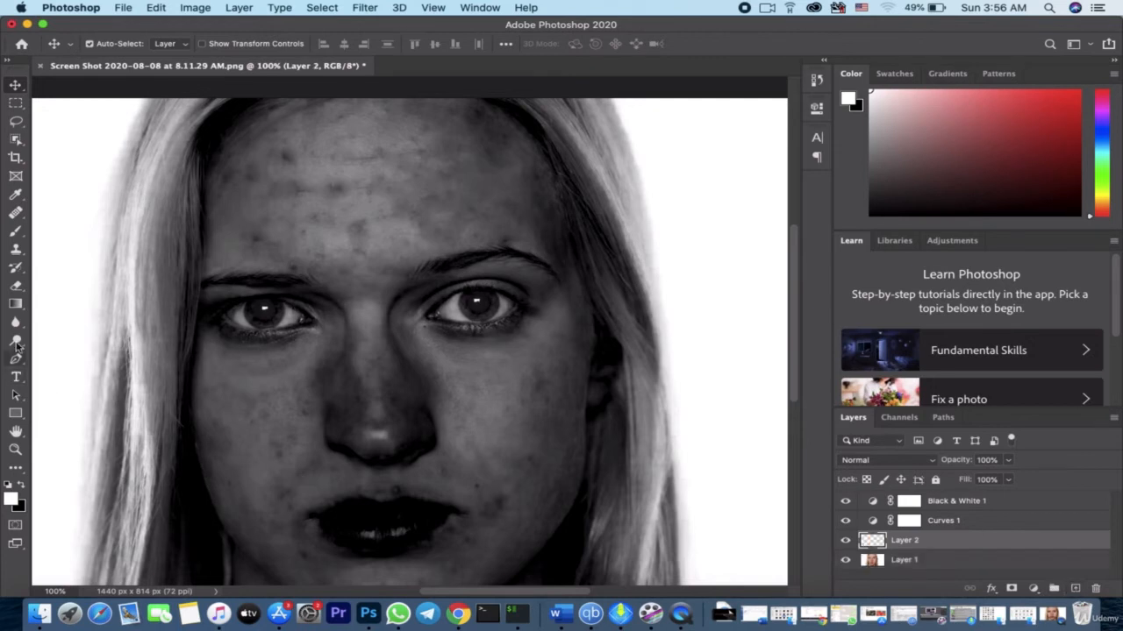
click(15, 215)
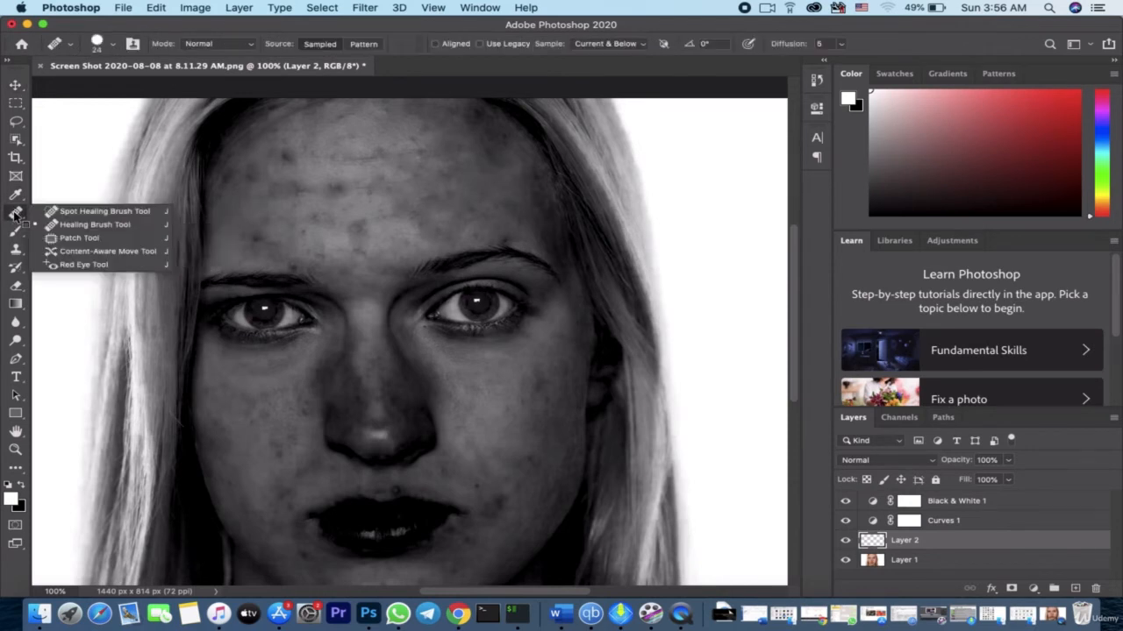
click(95, 226)
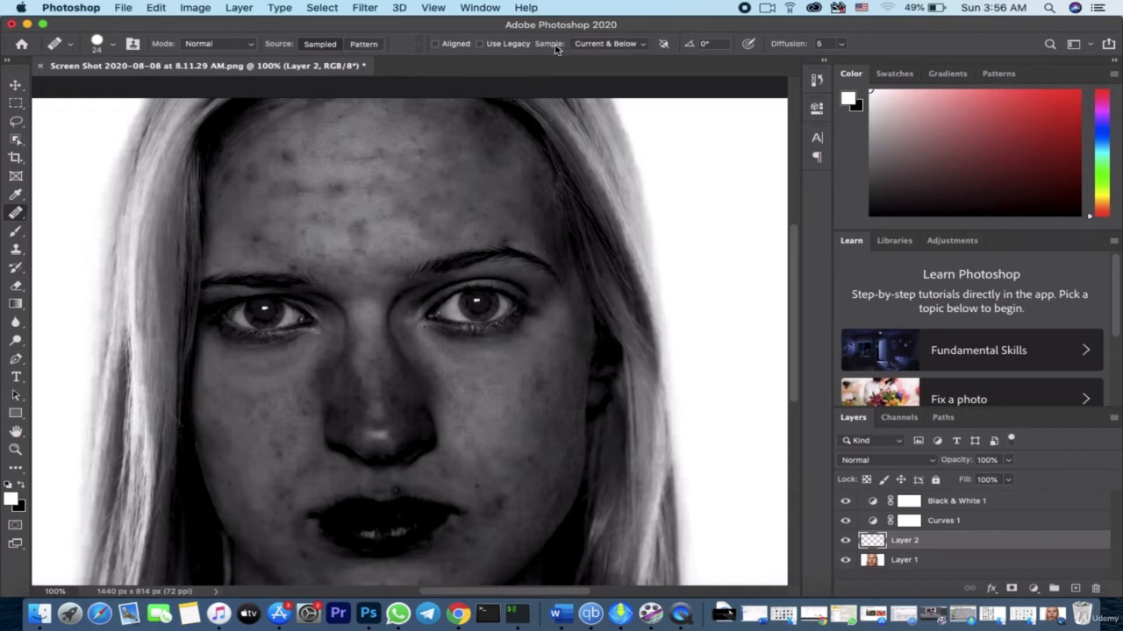
click(641, 46)
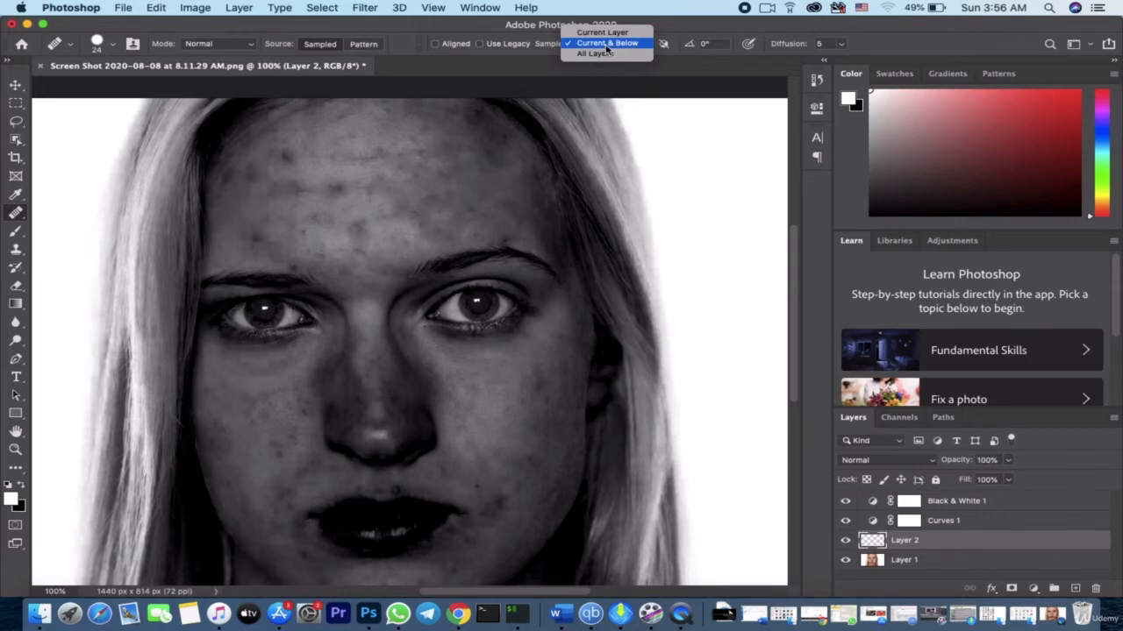
click(604, 43)
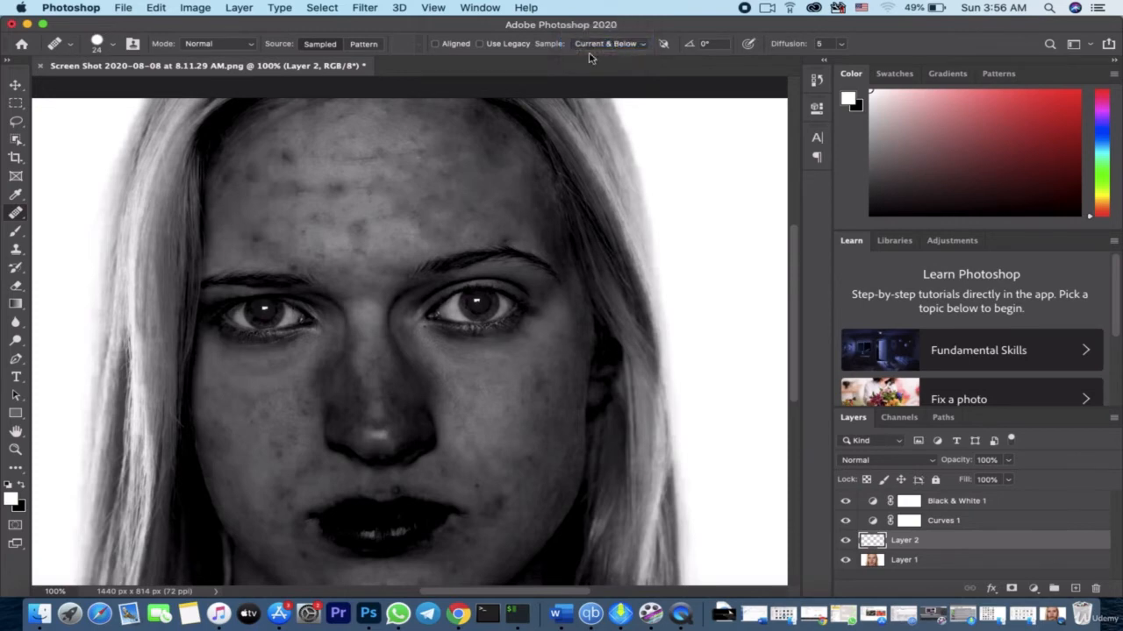
Sample clean forehead skin and heal the dark blemishes across the middle and left side of the forehead
key(super+equal)
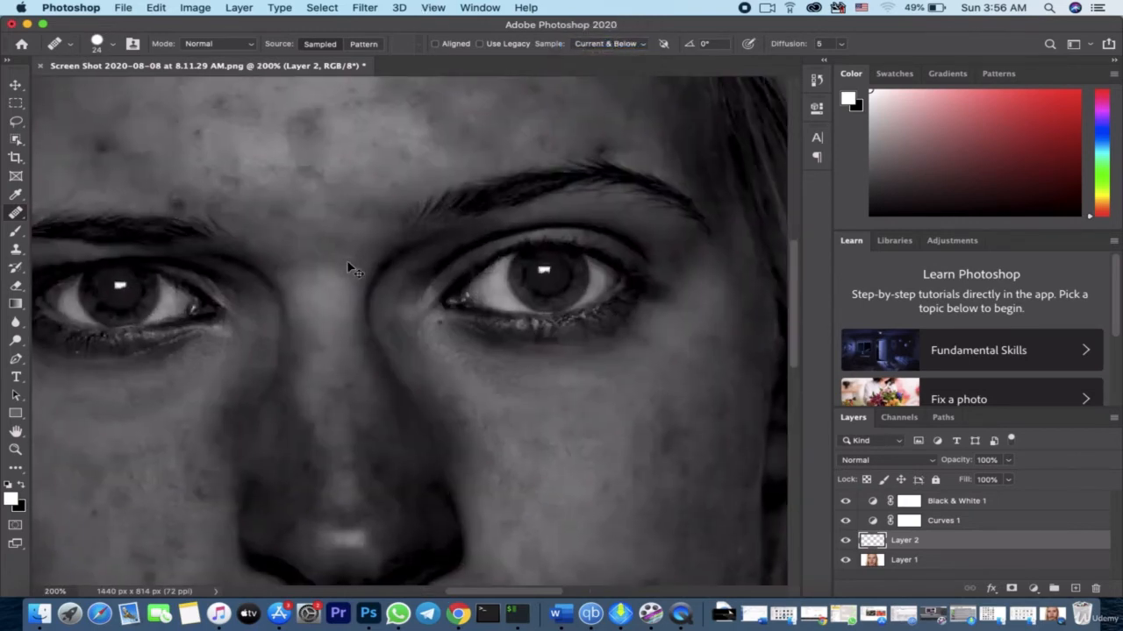
key(super+minus)
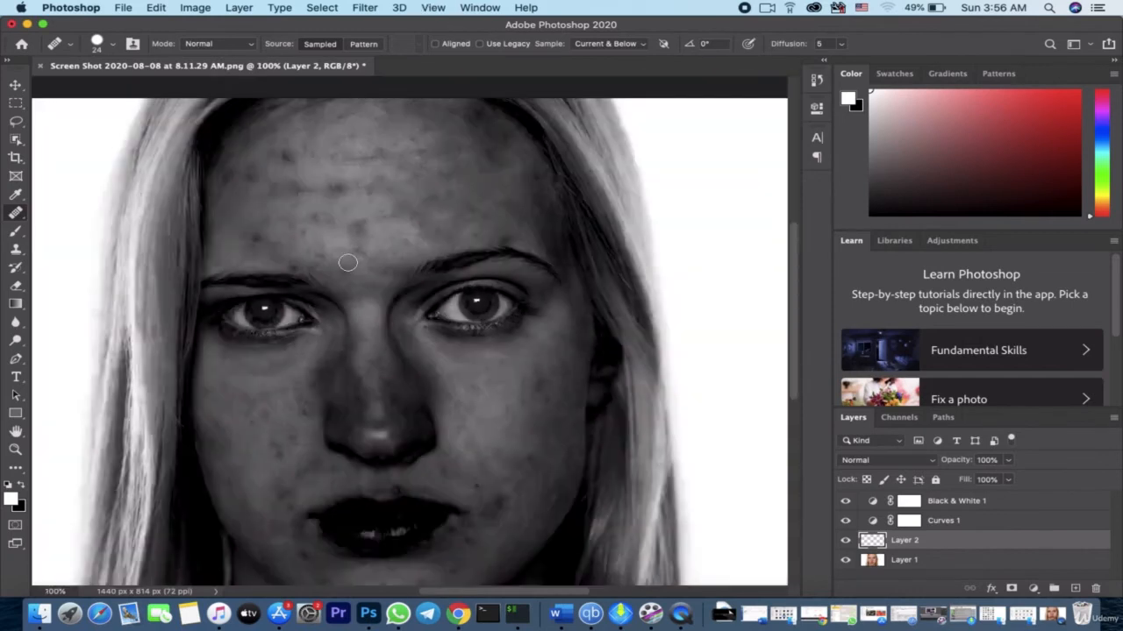
drag(791, 312, 794, 295)
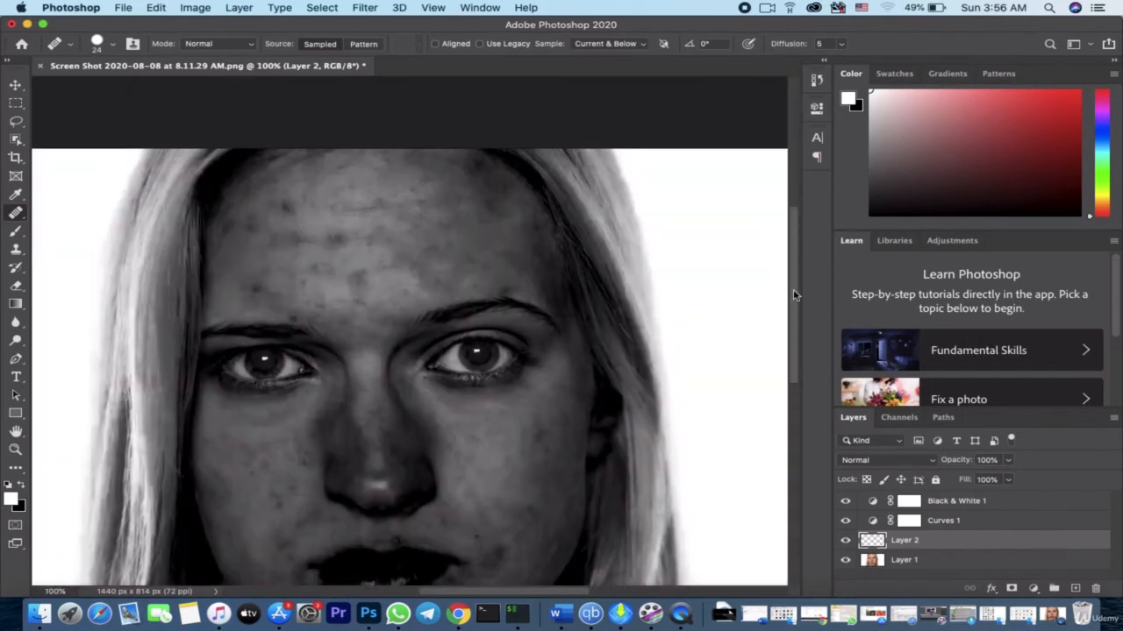
key(super+equal)
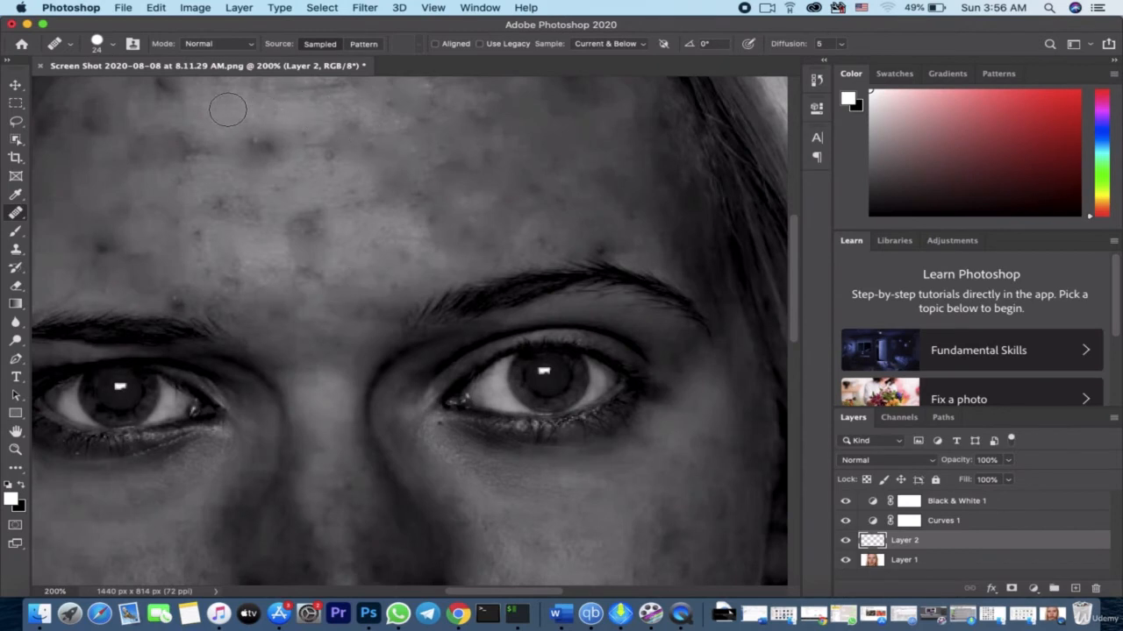
key(alt)
alt+click(253, 144)
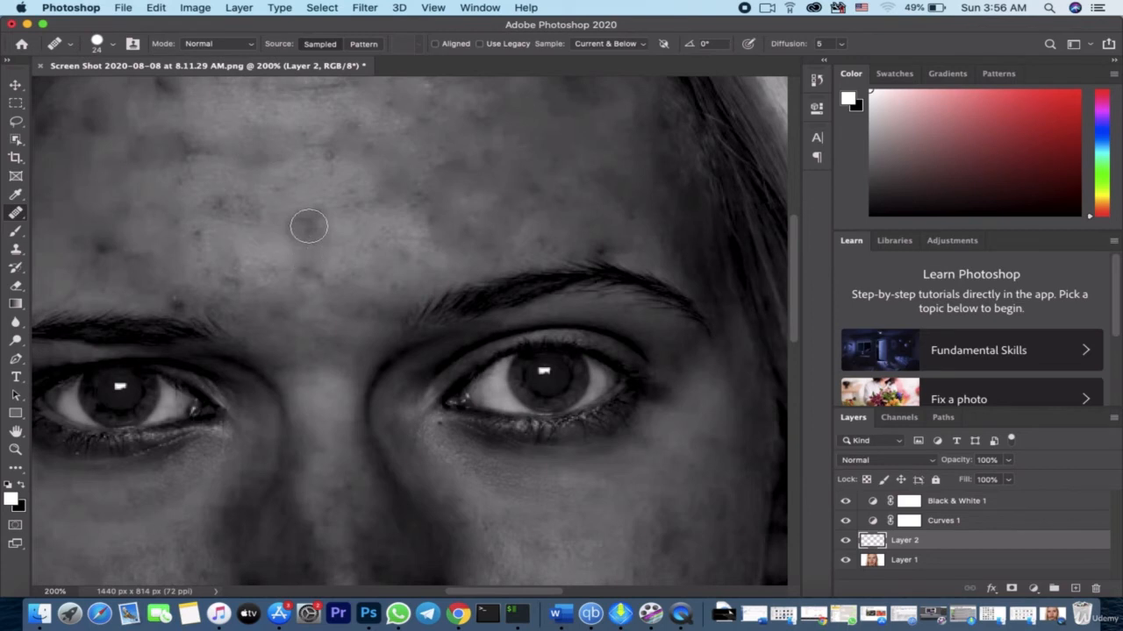
click(322, 218)
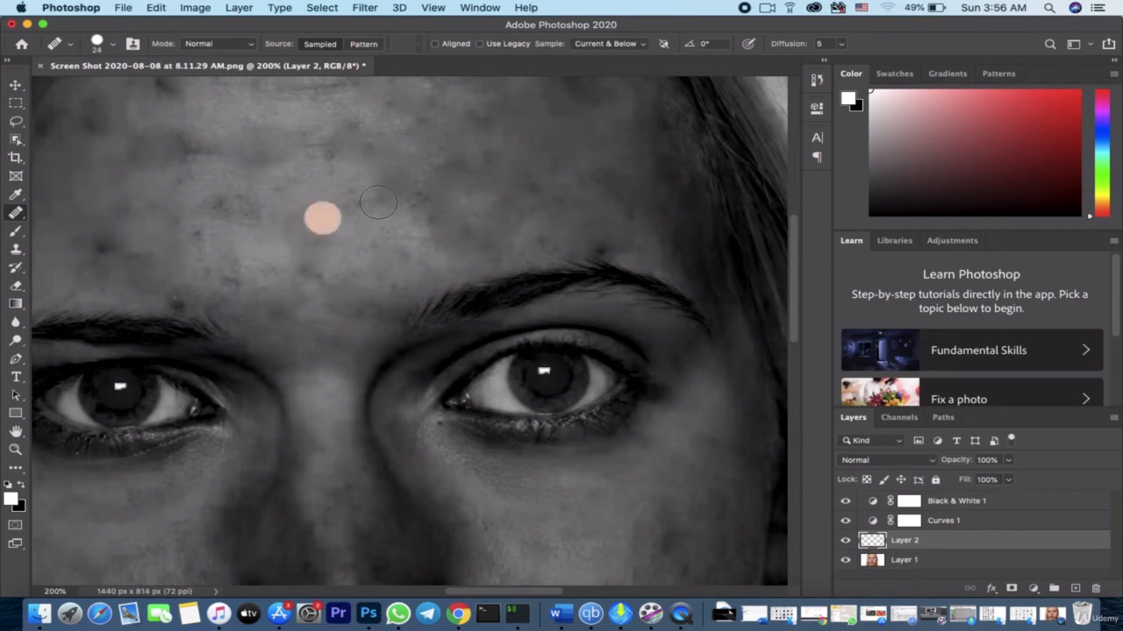
click(341, 154)
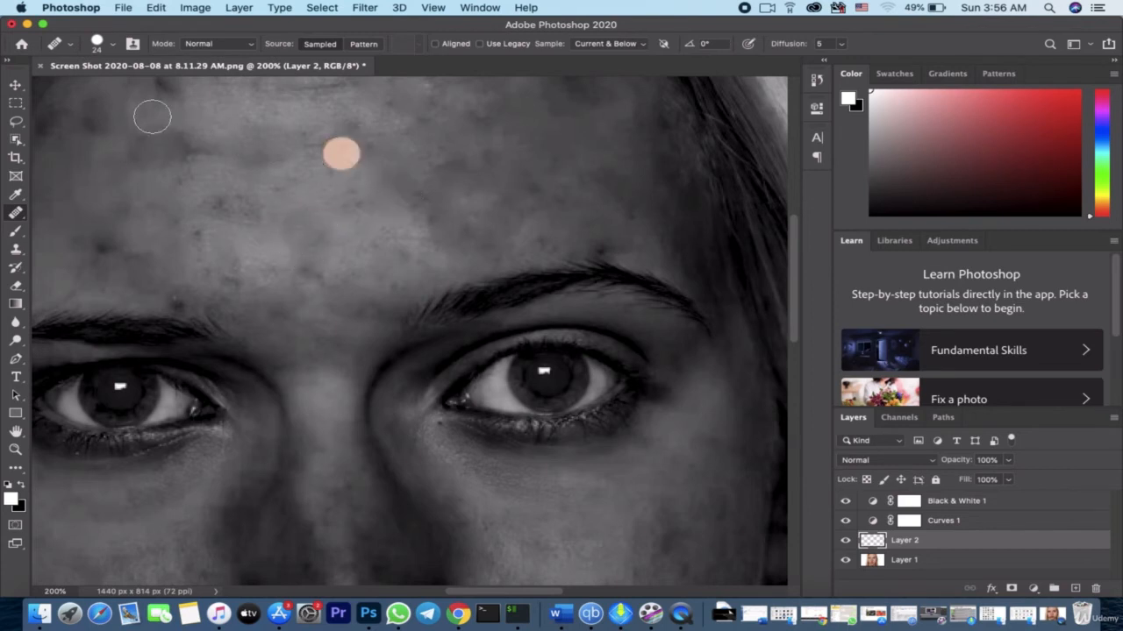
click(165, 93)
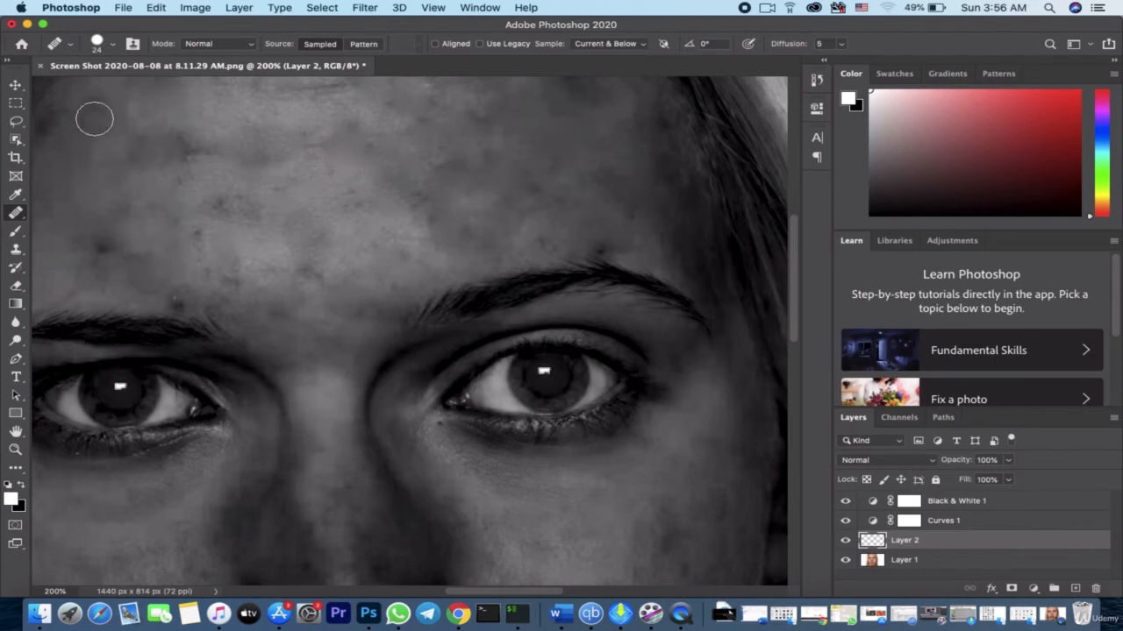
click(50, 120)
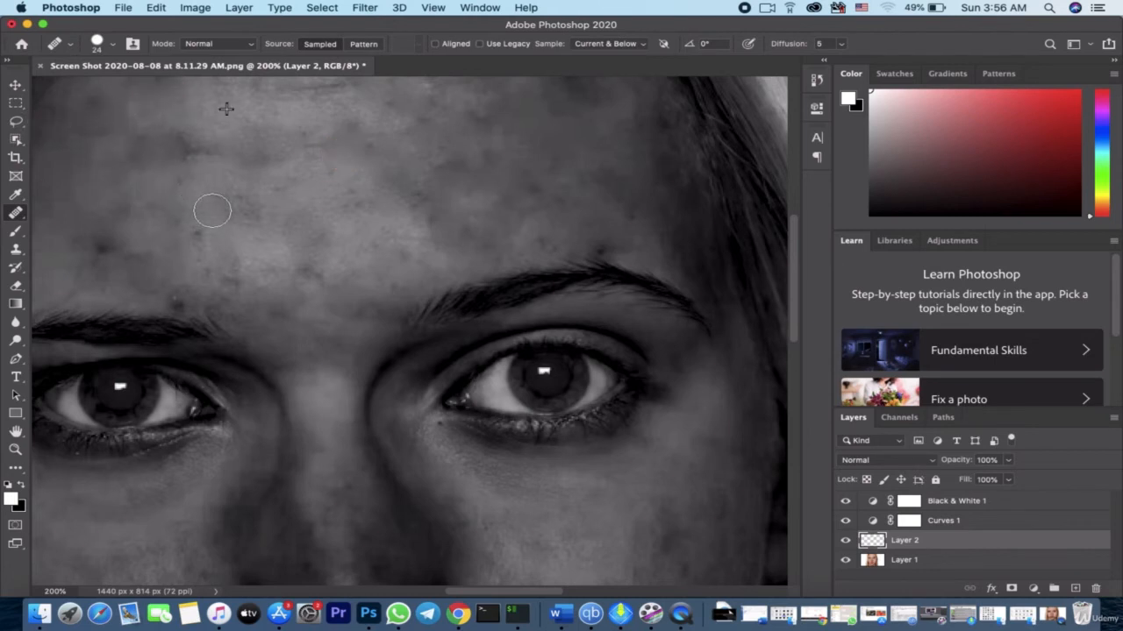
click(110, 245)
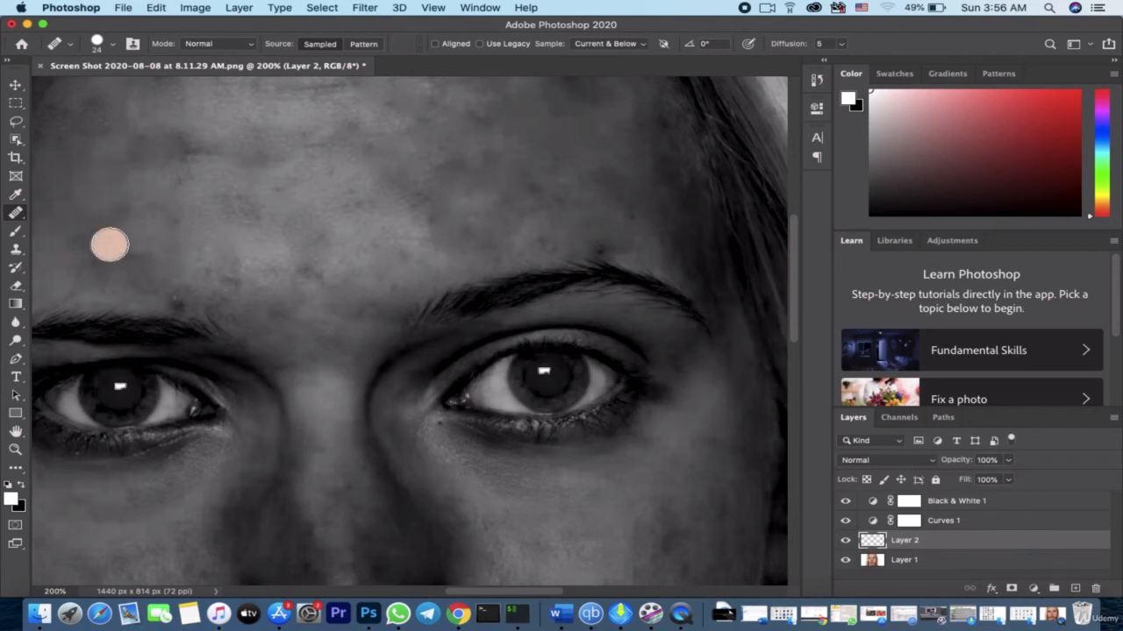
Heal the remaining dark spots on the forehead, beside the inner eyebrow and on both cheeks
key(super+minus)
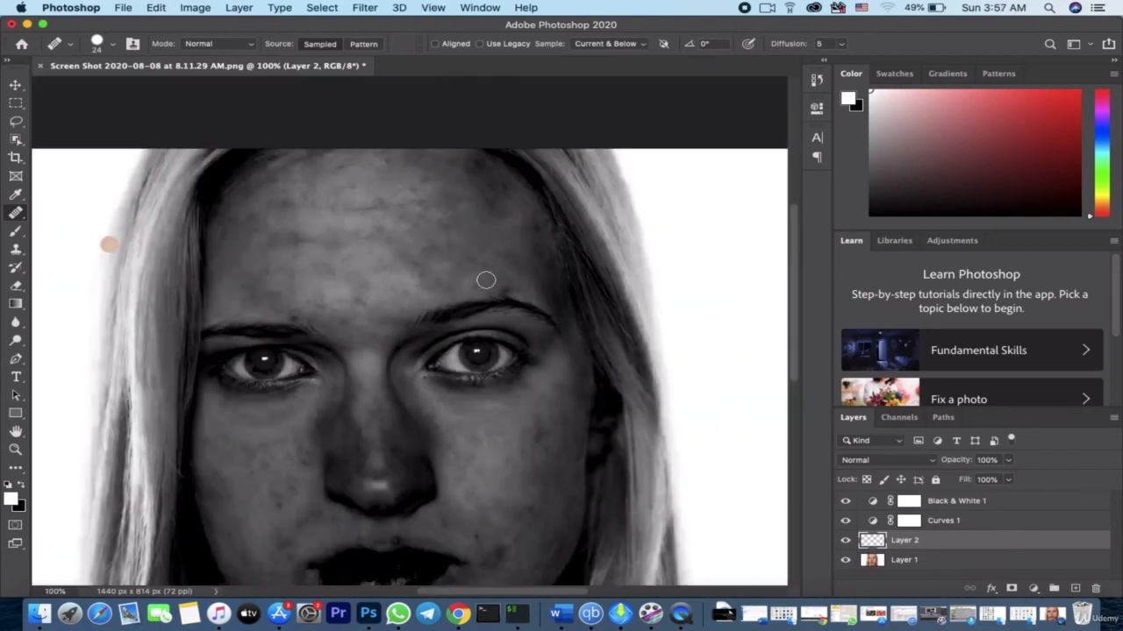
click(421, 254)
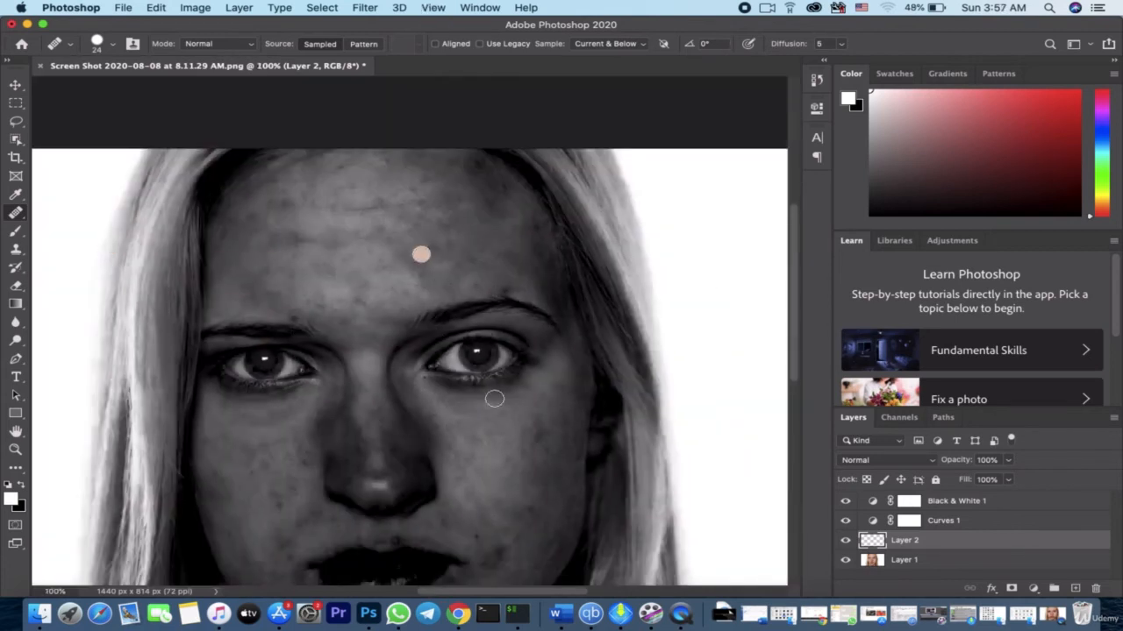
click(541, 434)
click(546, 460)
click(547, 433)
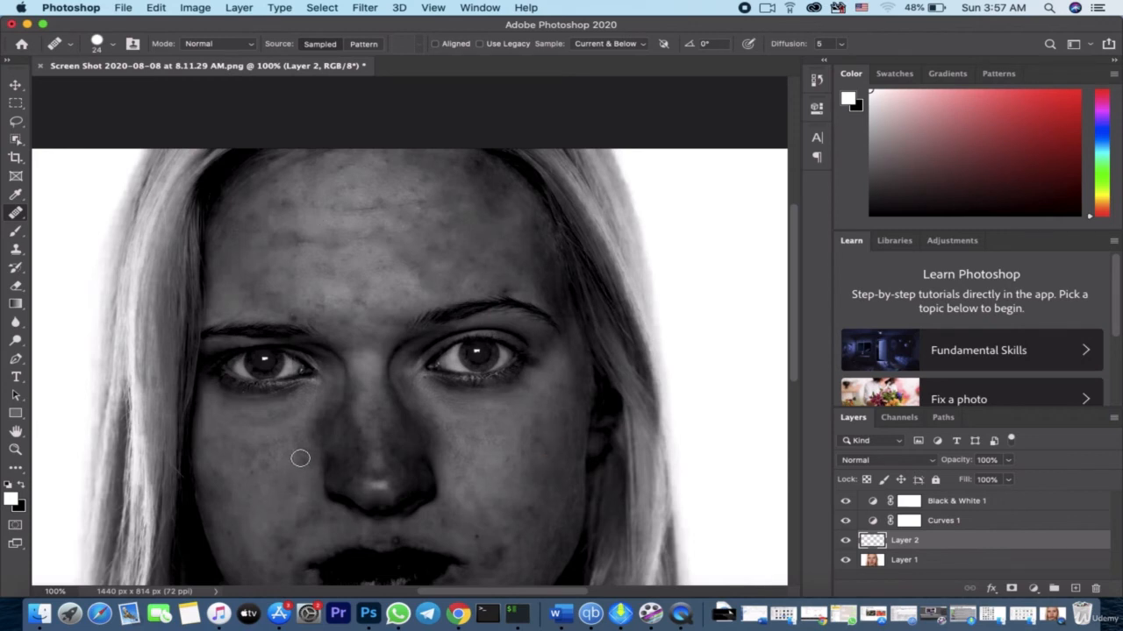
click(227, 443)
click(326, 306)
click(286, 201)
click(243, 218)
click(503, 187)
click(478, 166)
click(454, 415)
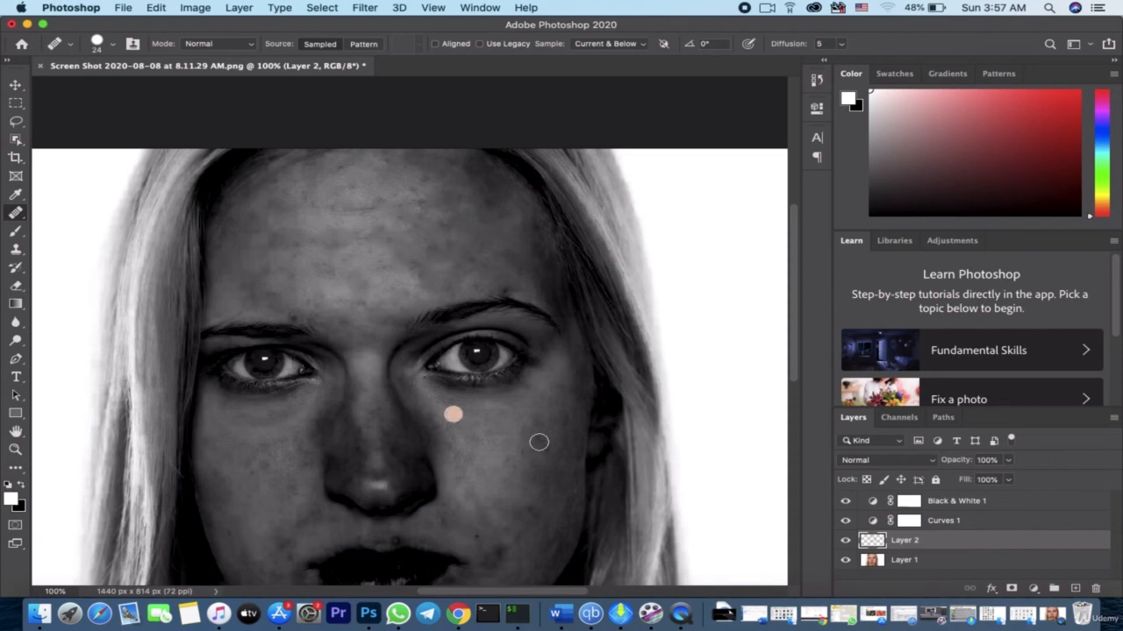
click(540, 406)
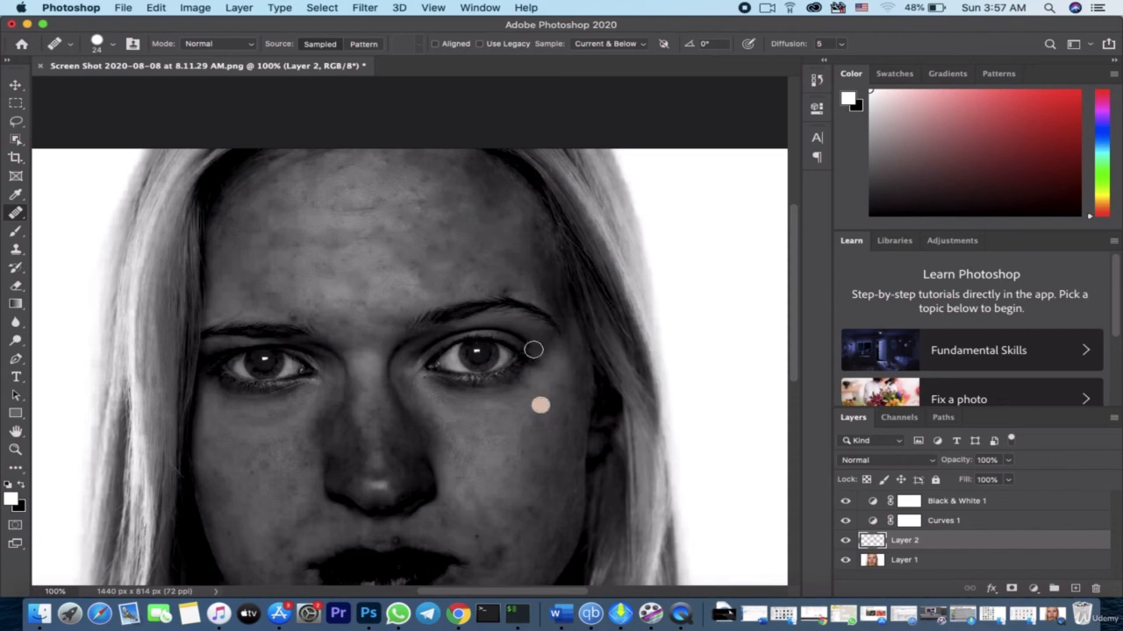
click(673, 462)
Hide the Black & White and Curves adjustment layers to return the portrait to color
click(846, 501)
click(845, 520)
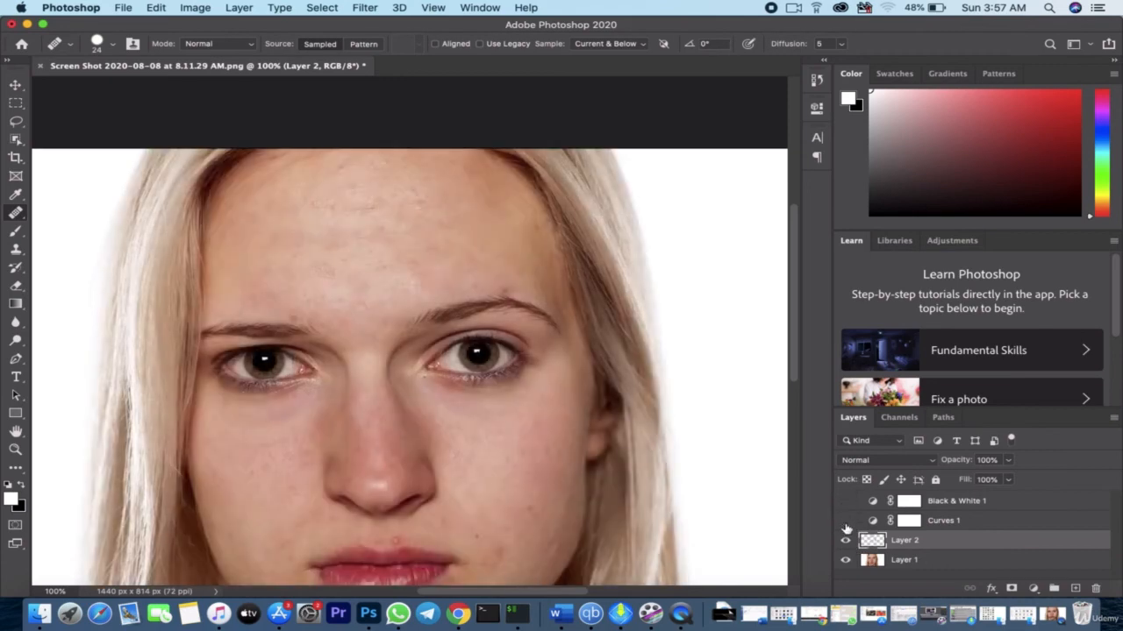
Compare the portrait with and without the healing on Layer 2, leaving that layer visible
click(845, 541)
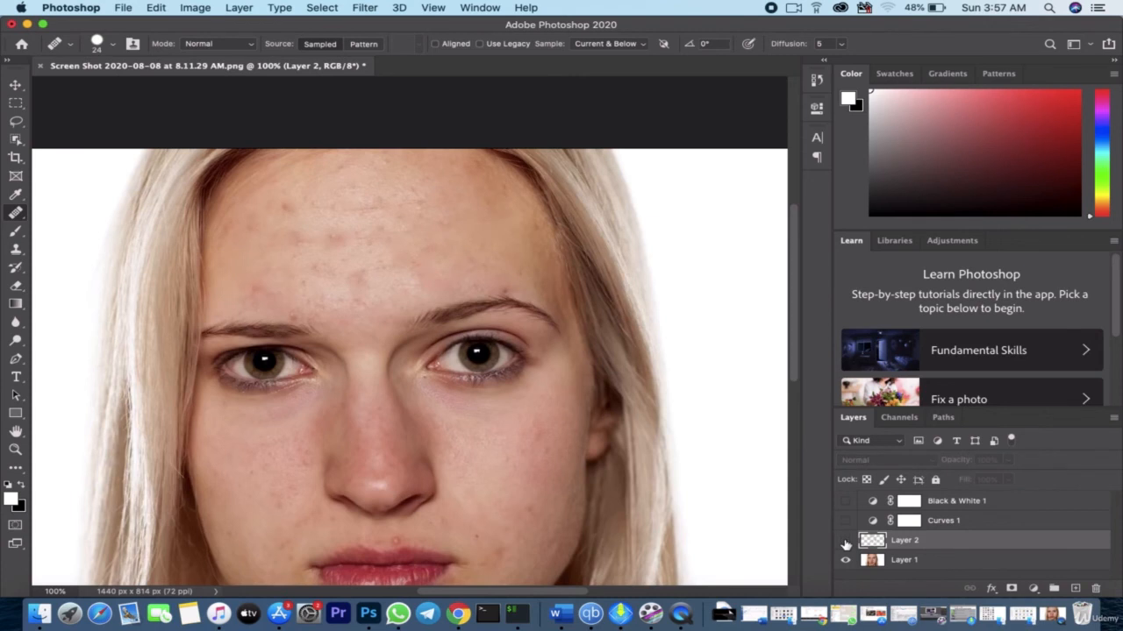
click(846, 541)
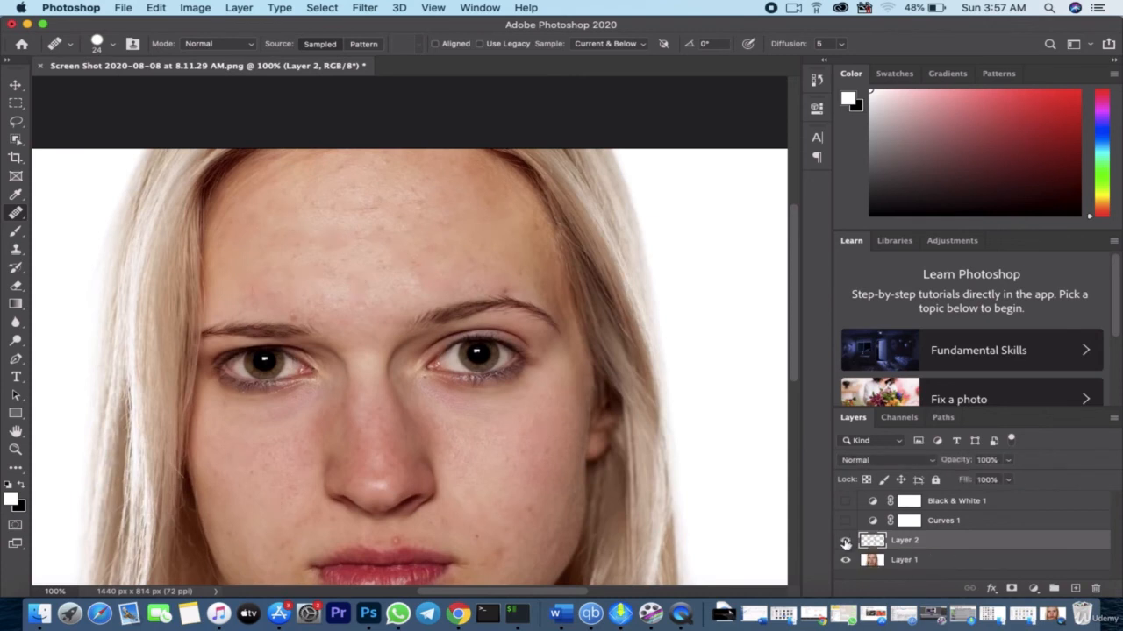
click(846, 540)
click(845, 541)
click(845, 541)
click(846, 541)
click(846, 540)
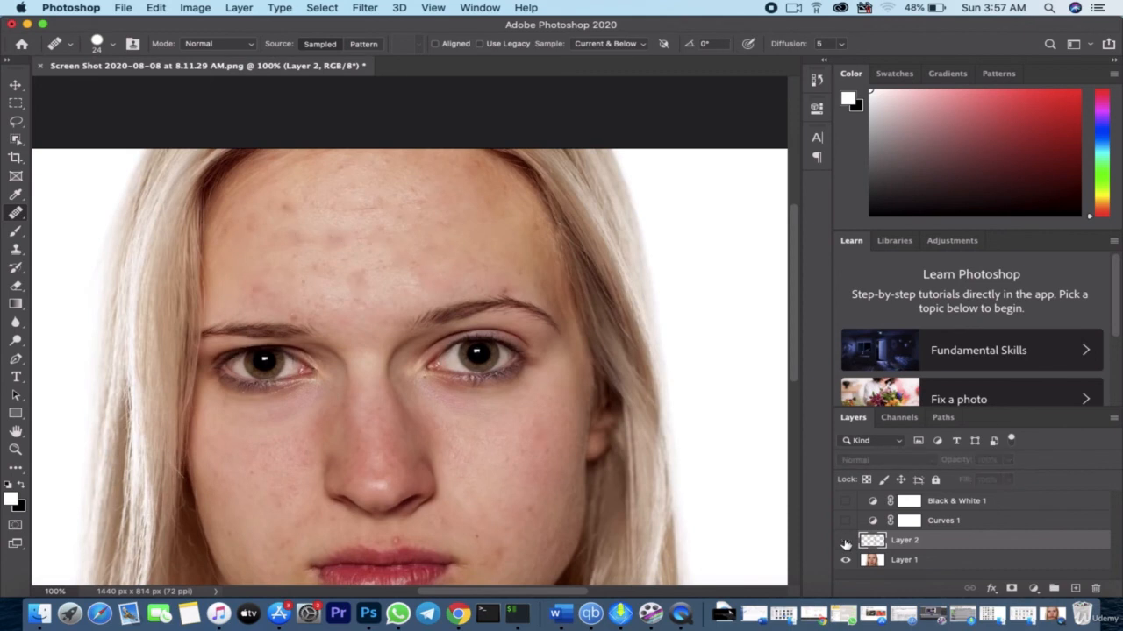
click(845, 541)
click(845, 541)
click(846, 540)
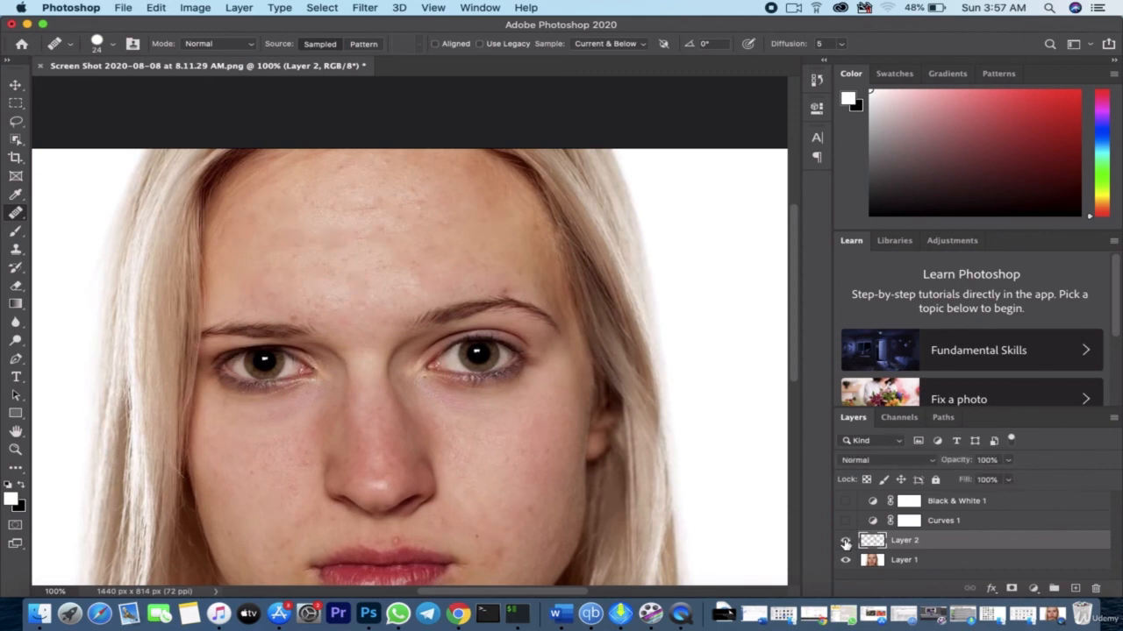
key(super+minus)
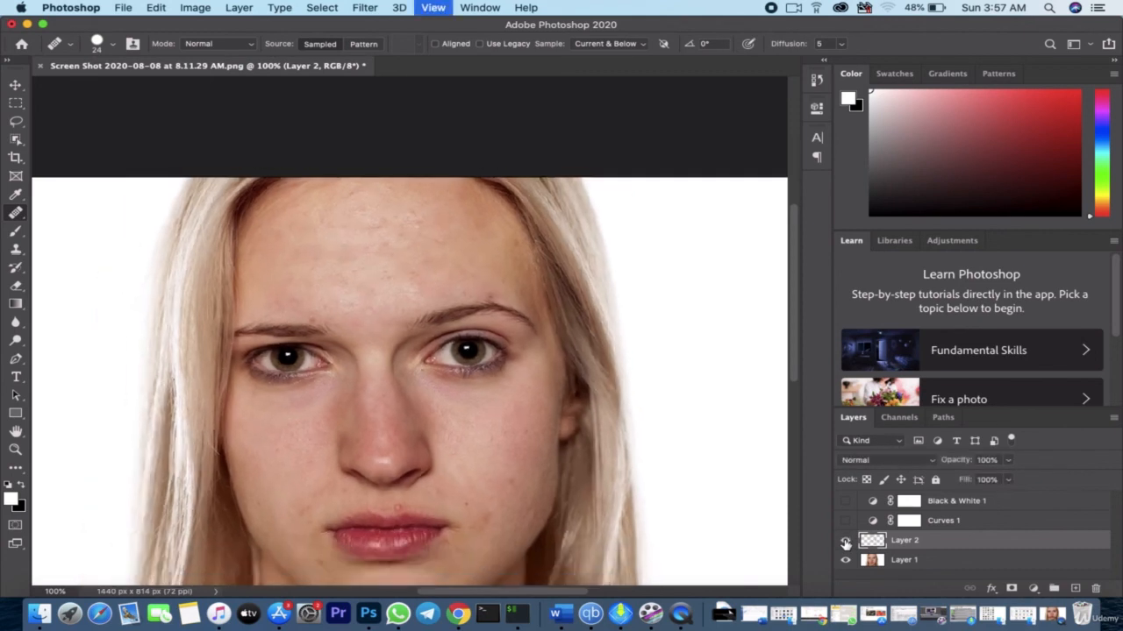